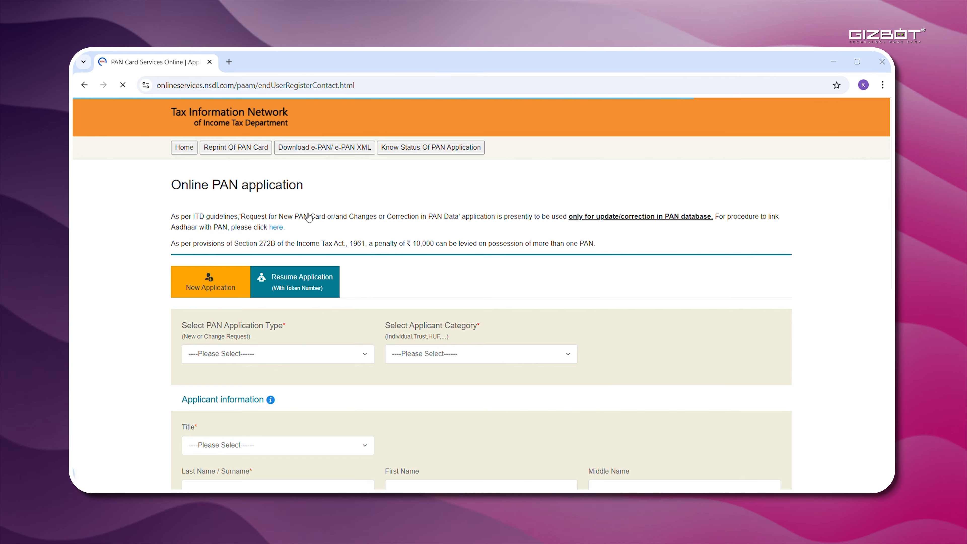
Choose 'Changes or Correction in existing PAN Data', category INDIVIDUAL and title Shri.
scroll(309, 217, "down", 2)
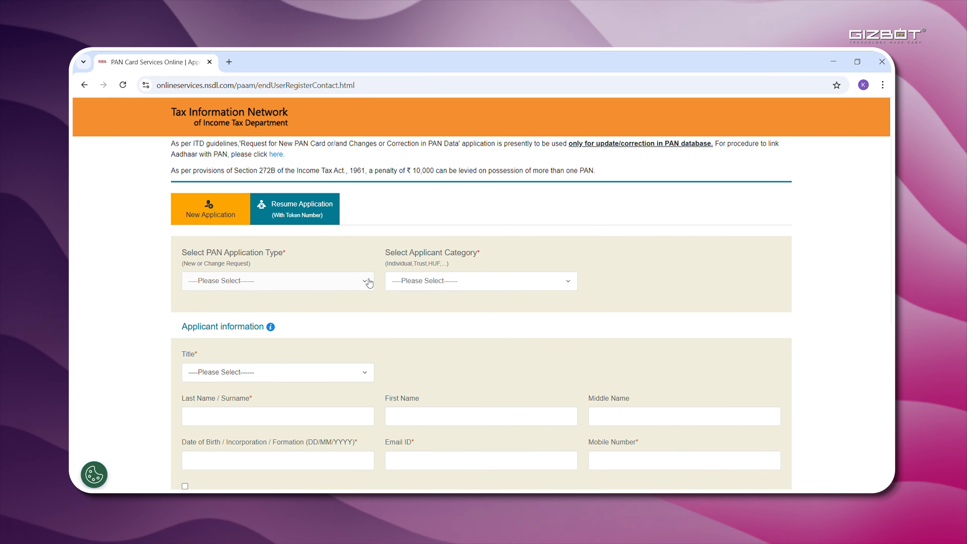
left_click(343, 281)
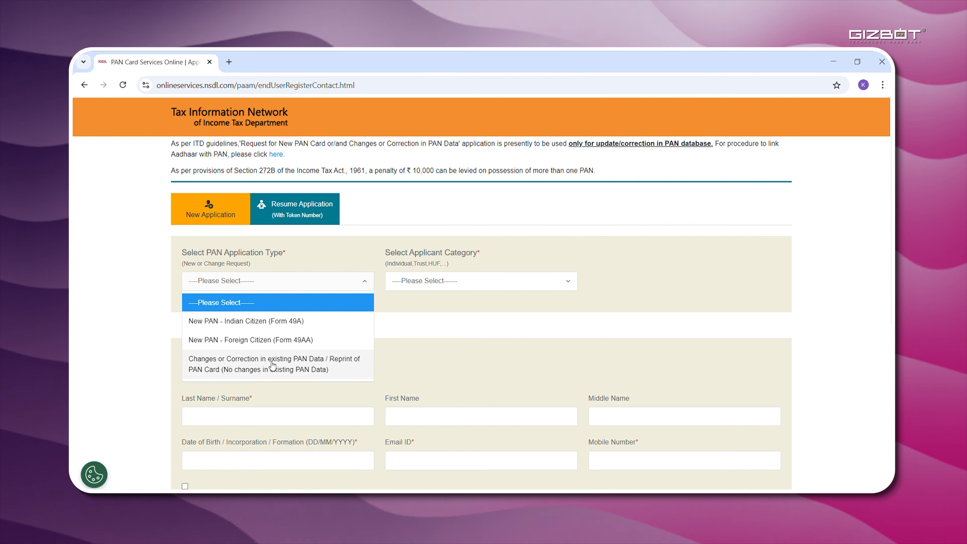
left_click(270, 365)
scroll(419, 324, "down", 1)
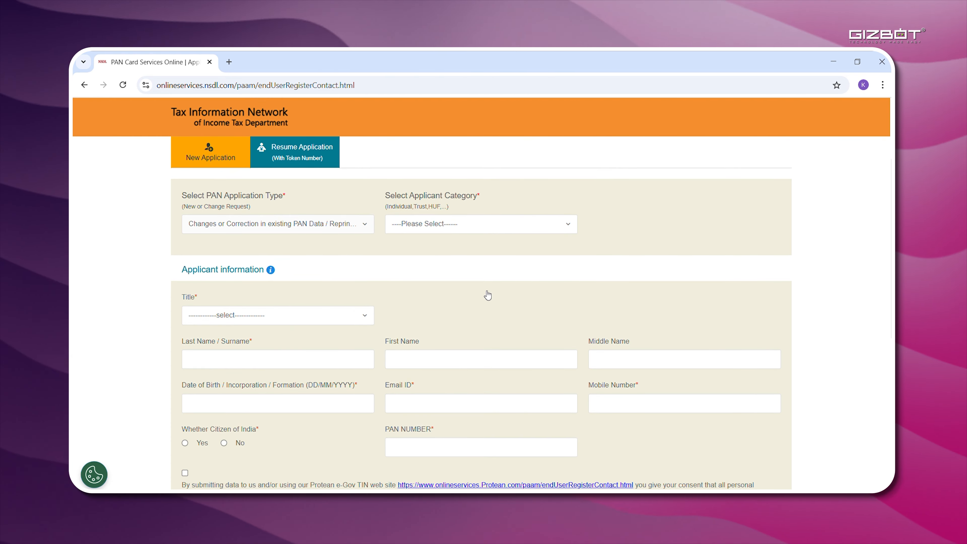
left_click(568, 225)
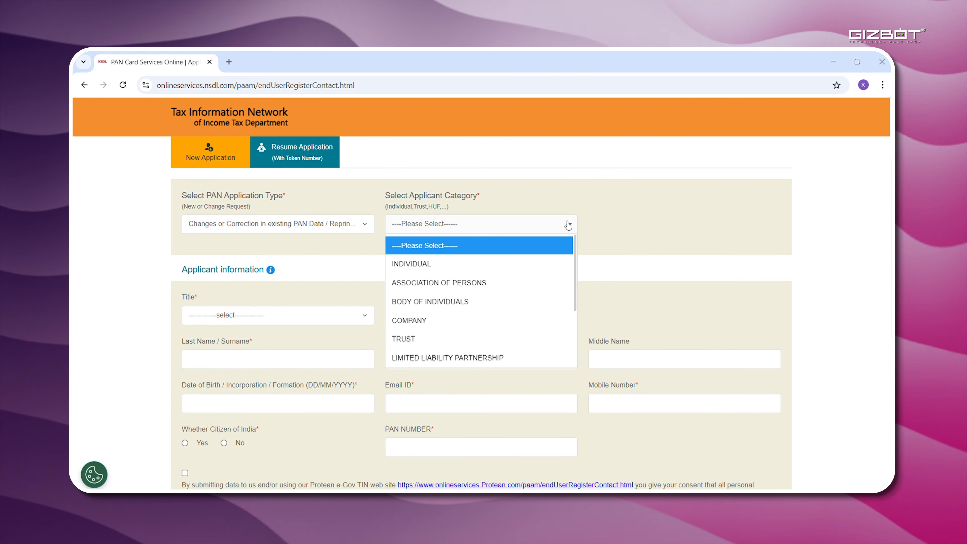
left_click(474, 266)
scroll(474, 266, "down", 2)
left_click(365, 227)
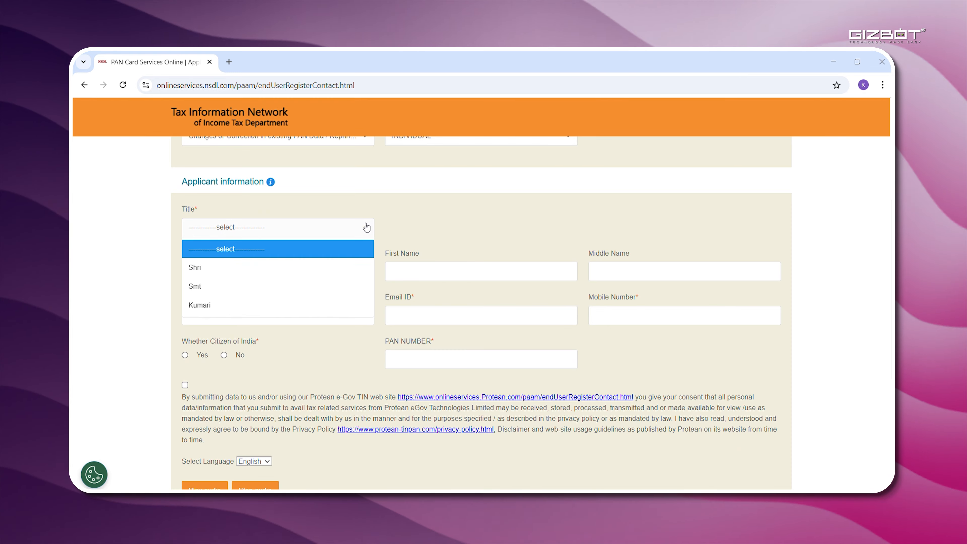
left_click(247, 272)
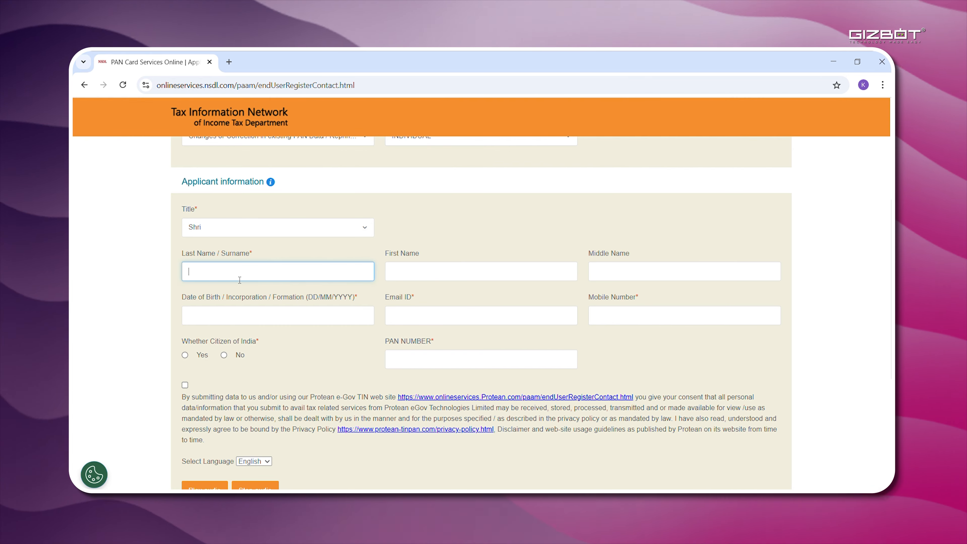
type("KlSHORE")
scroll(240, 280, "down", 1)
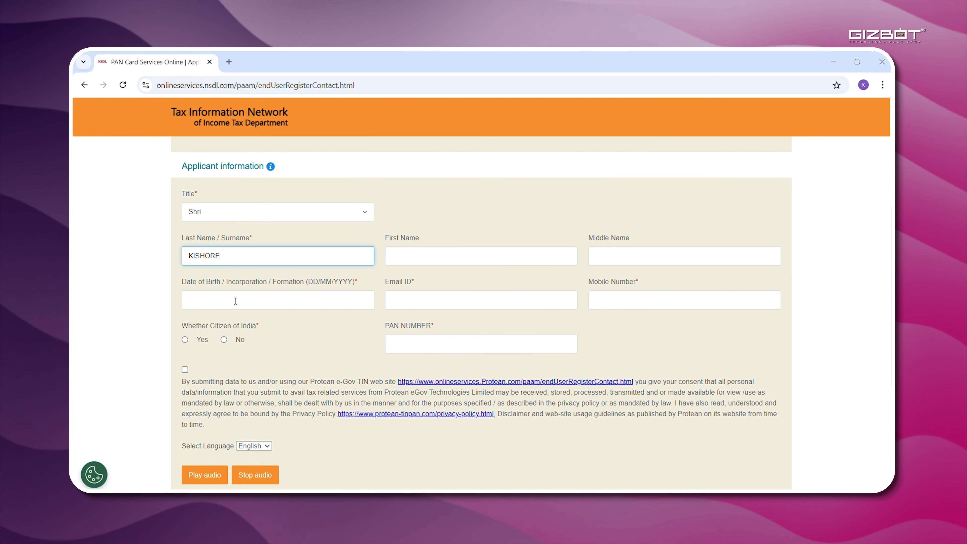
left_click(272, 301)
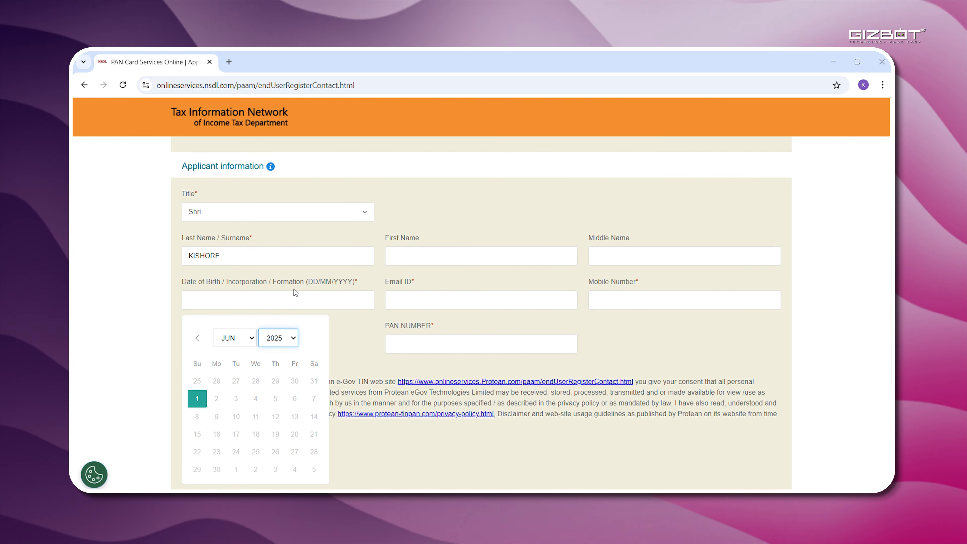
left_click(280, 274)
left_click(252, 337)
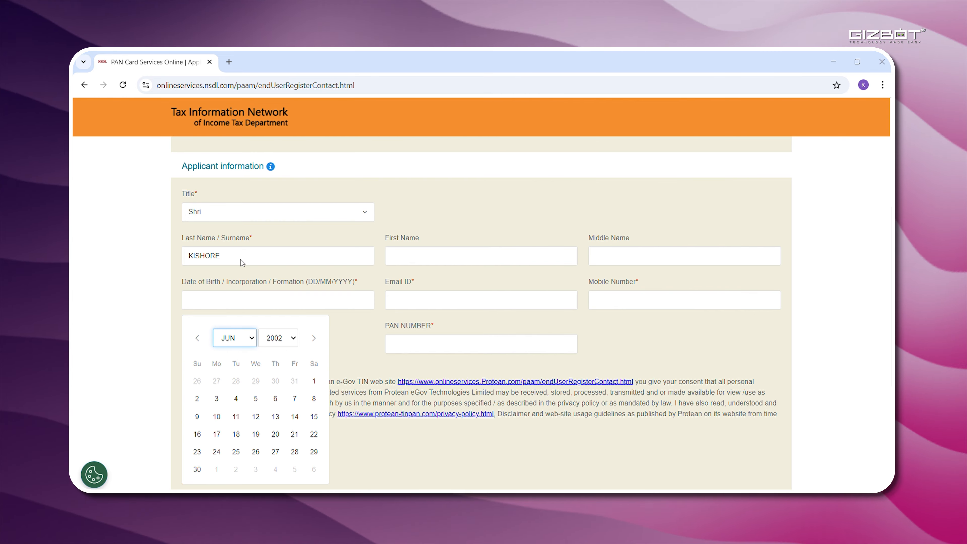
left_click(240, 263)
left_click(236, 382)
left_click(449, 299)
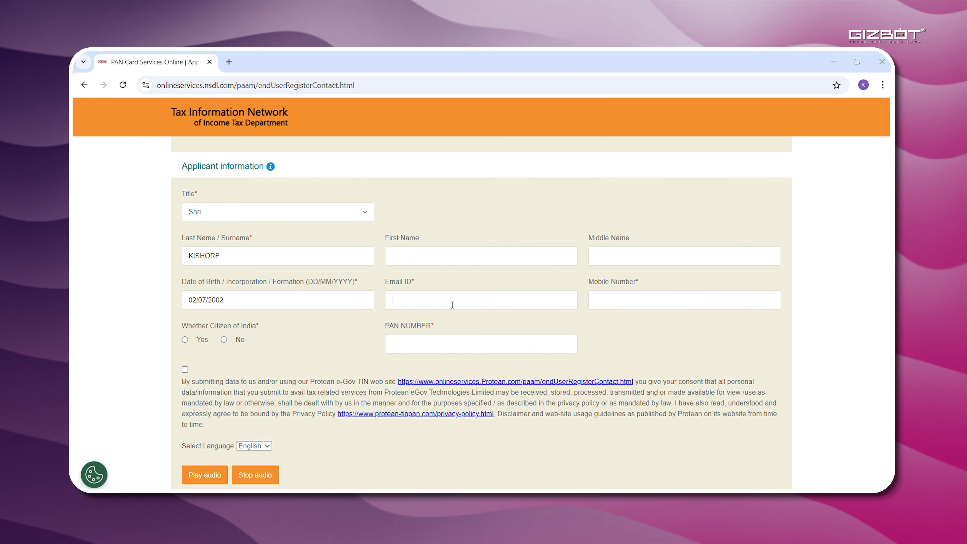
Enter the email address and clear the autofilled first and middle names.
left_click(483, 333)
left_click(512, 261)
key("BackSpace")
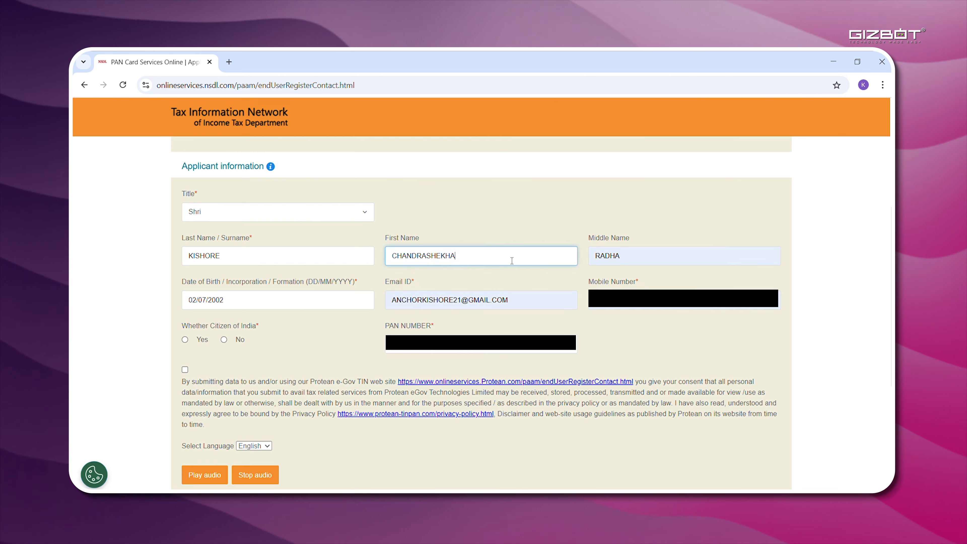
left_click(617, 259)
left_click(576, 166)
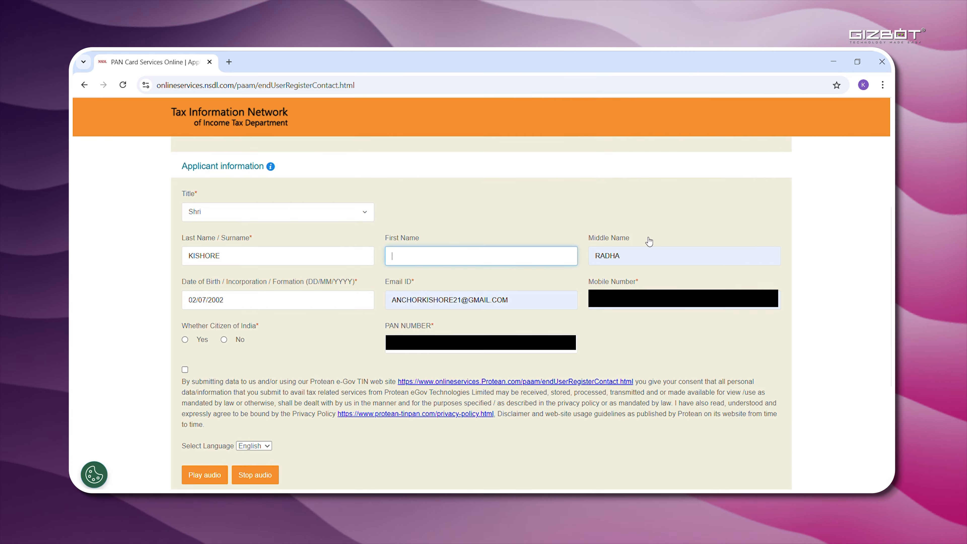
left_click(649, 258)
key("BackSpace")
key("BackSpace")
key("BackSpace")
key("BackSpace")
key("BackSpace")
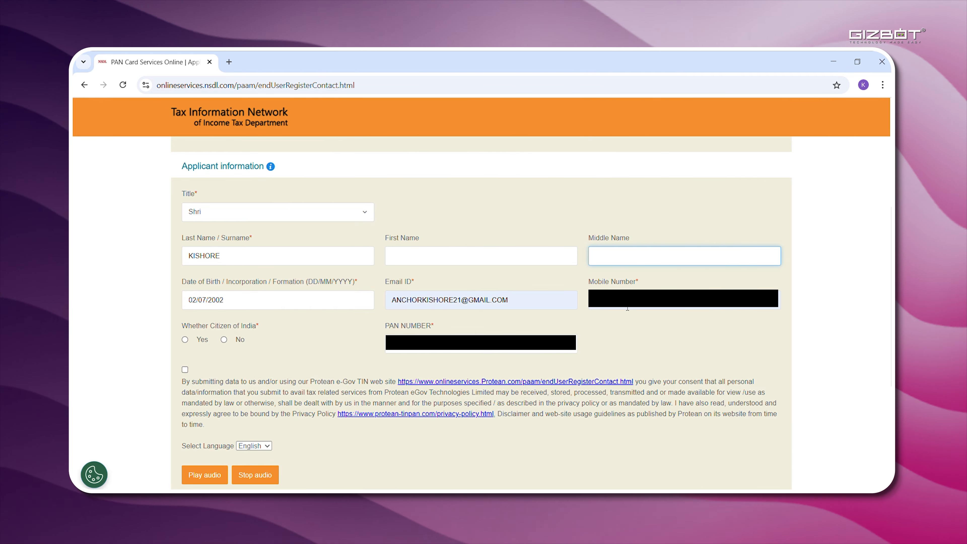
Declare Indian citizenship, enter the PAN, accept consent and reCAPTCHA, and submit.
scroll(381, 343, "down", 1)
left_click(186, 295)
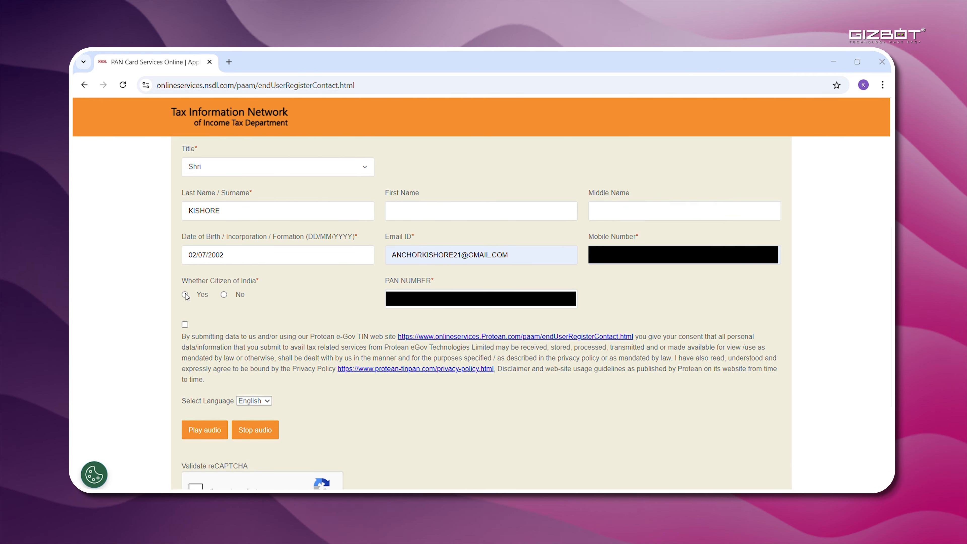
left_click(449, 299)
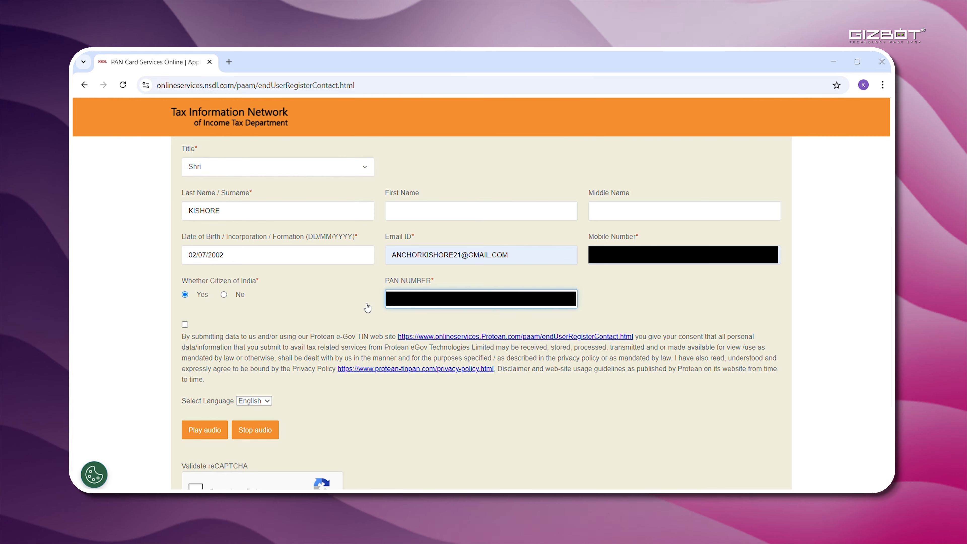
left_click(185, 325)
scroll(189, 343, "down", 3)
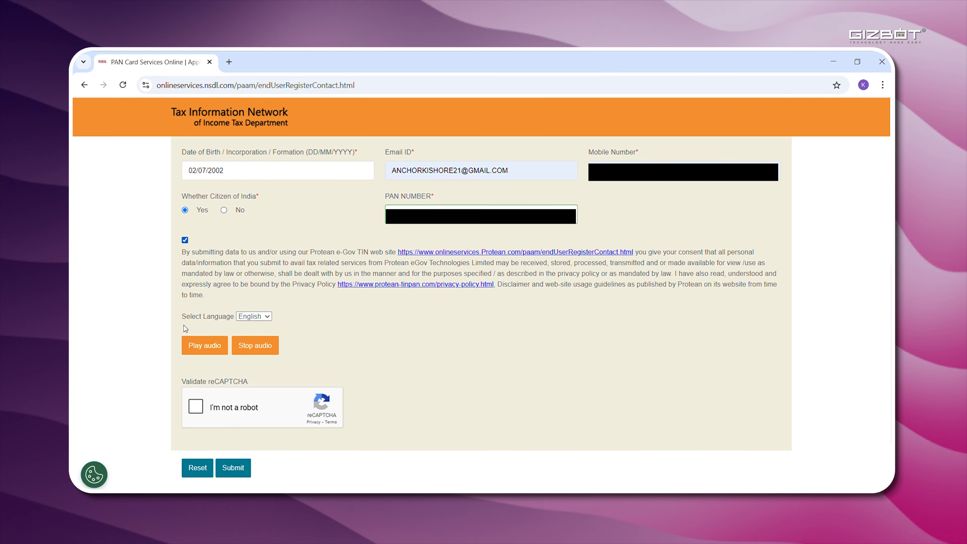
left_click(196, 388)
left_click(240, 451)
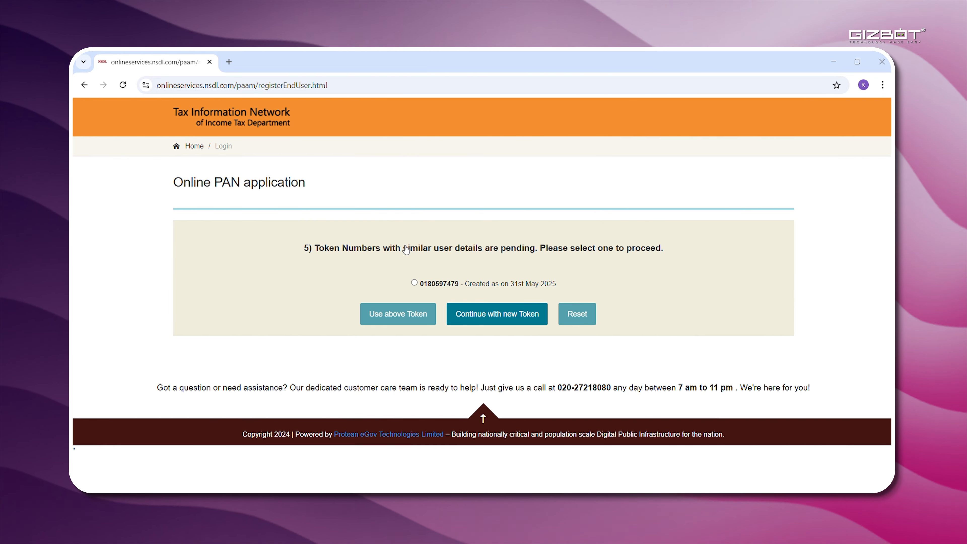
Resume the listed pending token and scroll to the document submission options.
left_click(414, 283)
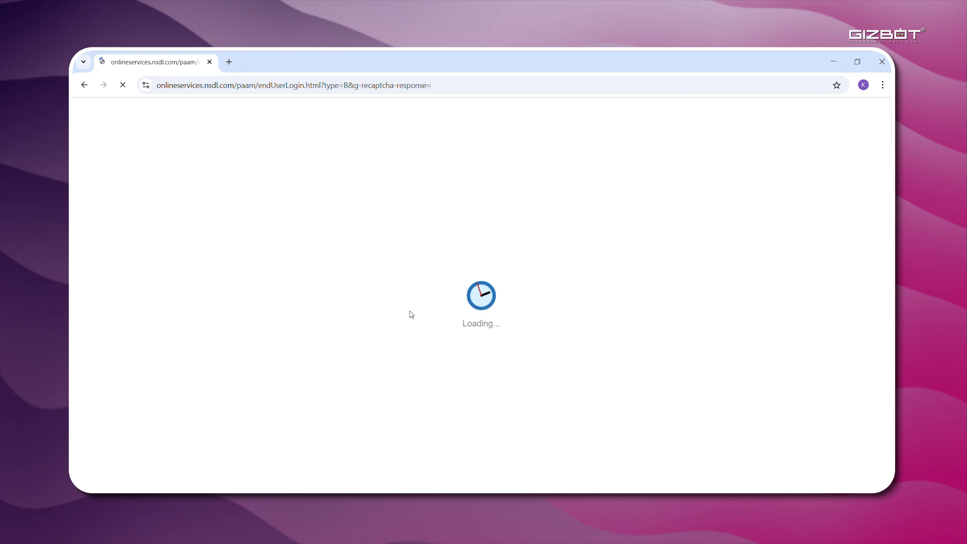
scroll(413, 313, "down", 2)
scroll(414, 315, "down", 2)
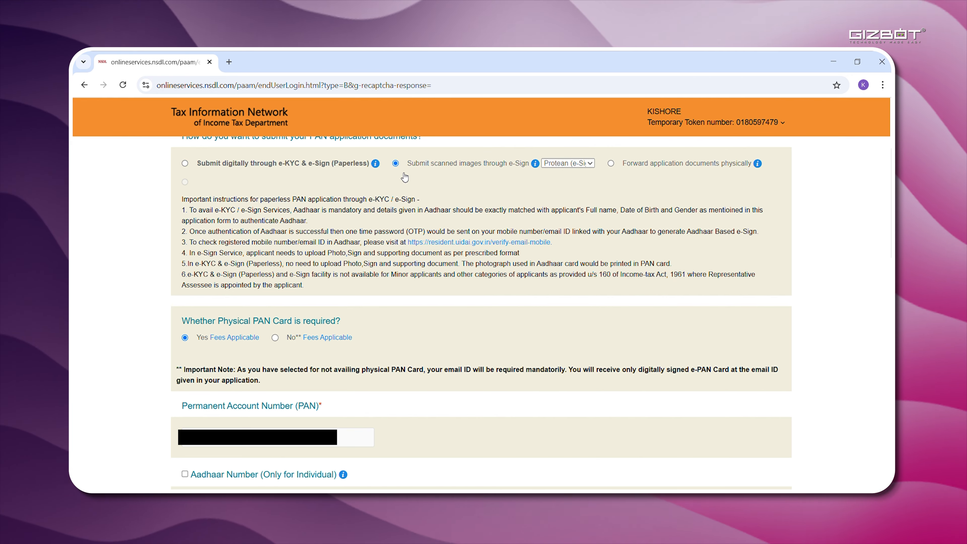
Tick 'Aadhaar Number (Only for Individual)' and enter the applicant's name as per Aadhaar.
scroll(268, 350, "down", 3)
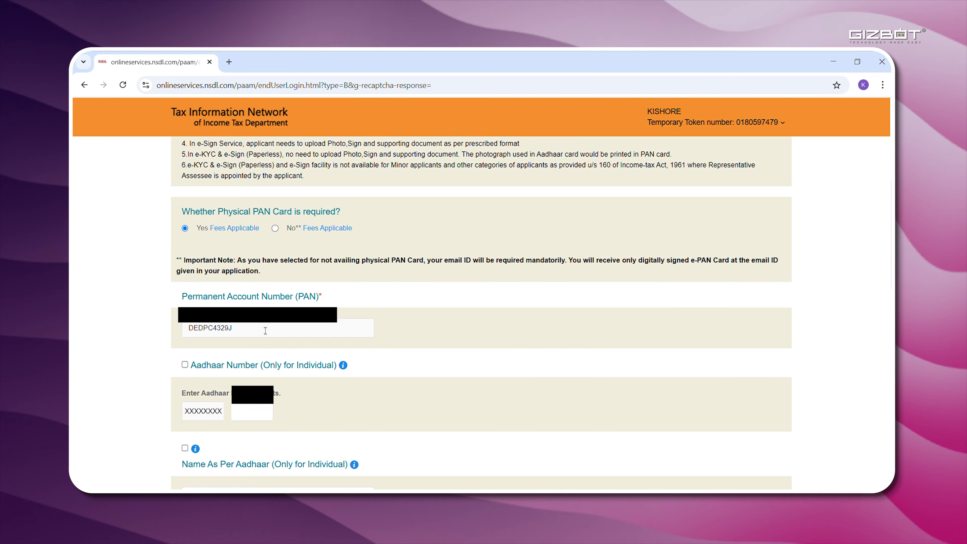
scroll(263, 362, "down", 1)
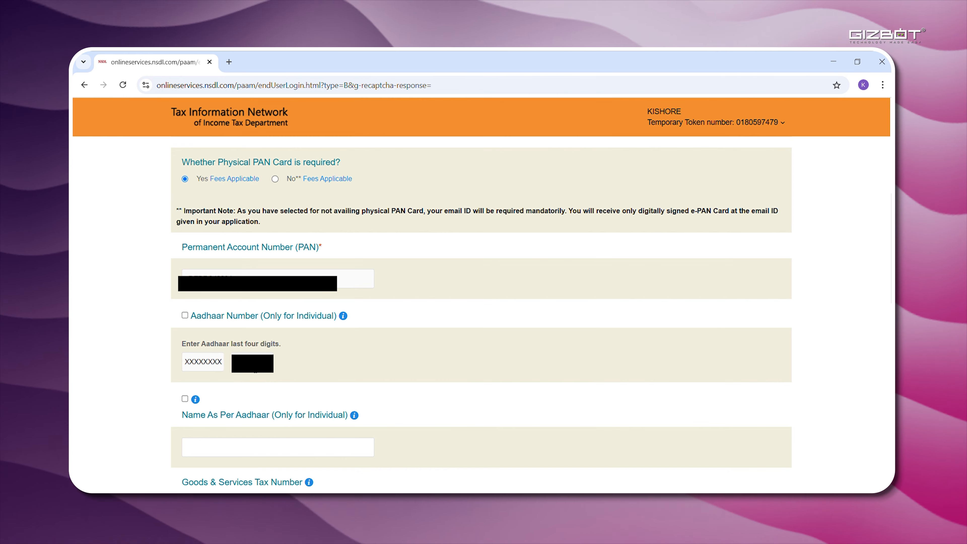
left_click(185, 316)
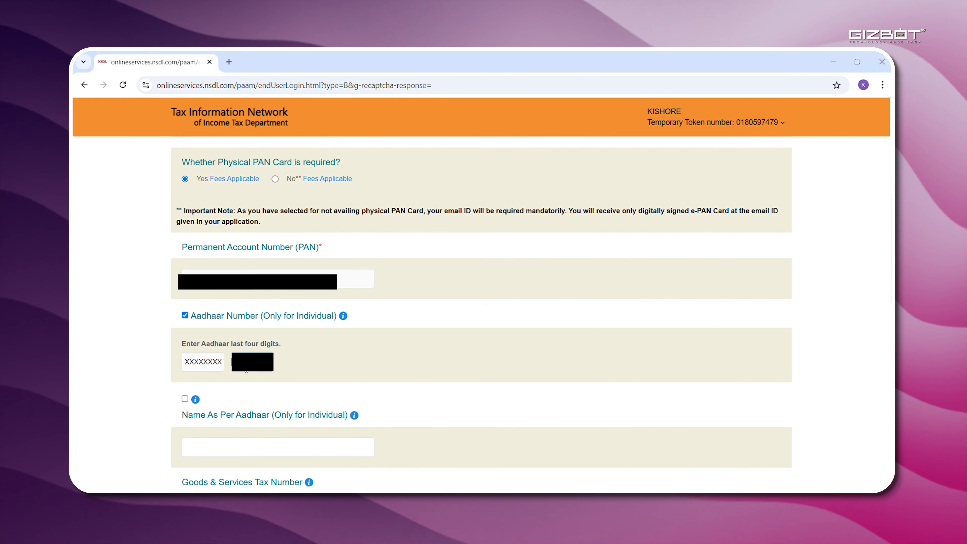
scroll(246, 371, "down", 2)
left_click(211, 360)
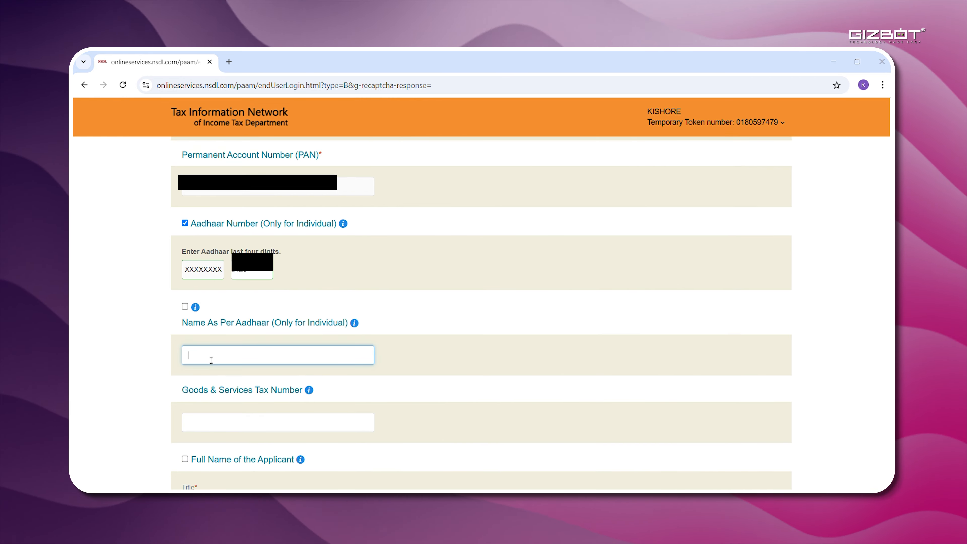
type("KISHORE")
scroll(252, 342, "down", 2)
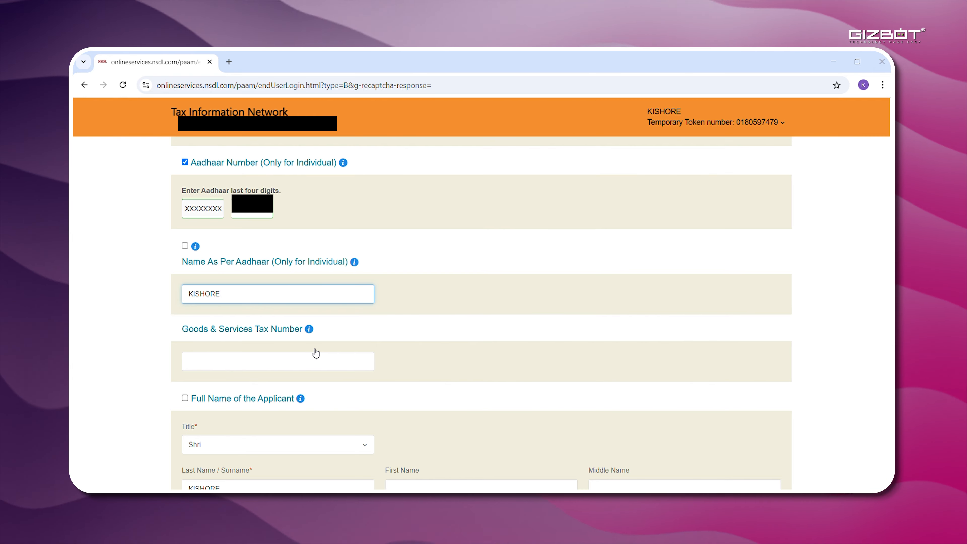
Tick Photo Mismatch and Signature Mismatch, dismissing the save-details alert.
scroll(315, 354, "down", 1)
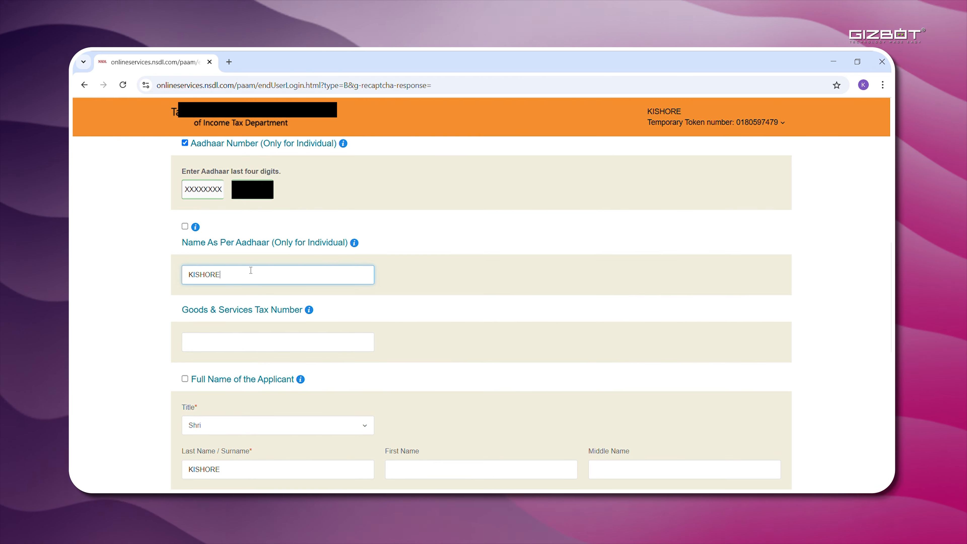
left_click(185, 227)
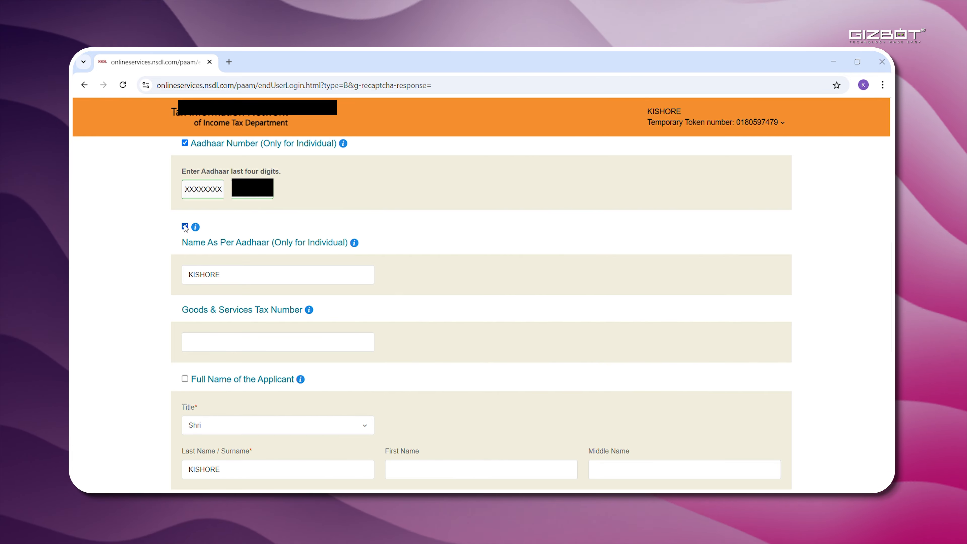
scroll(185, 228, "down", 2)
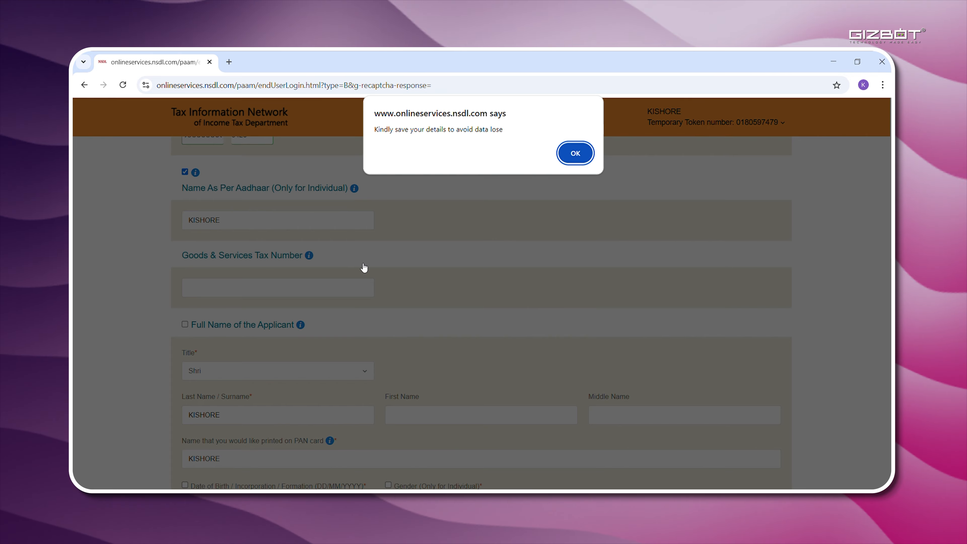
key("Return")
left_click(186, 324)
scroll(187, 342, "down", 3)
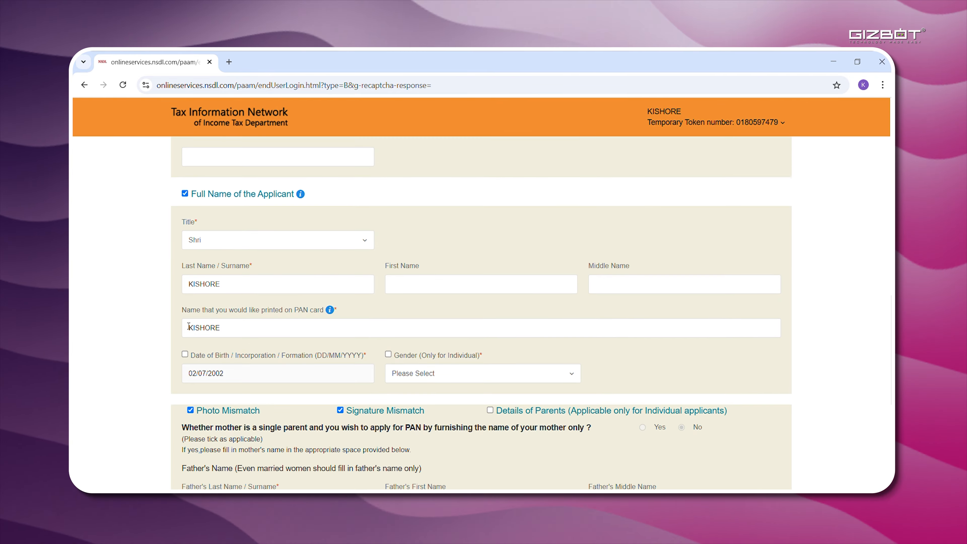
Mark date of birth and gender (Male) for correction, then scroll to parents' names.
left_click(185, 354)
scroll(427, 320, "down", 1)
left_click(569, 340)
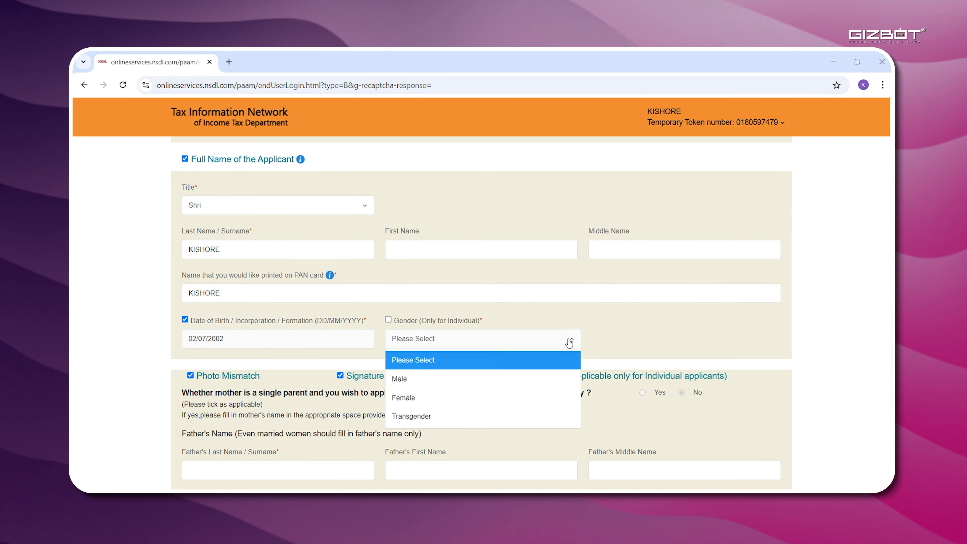
left_click(419, 379)
left_click(388, 319)
scroll(381, 289, "down", 2)
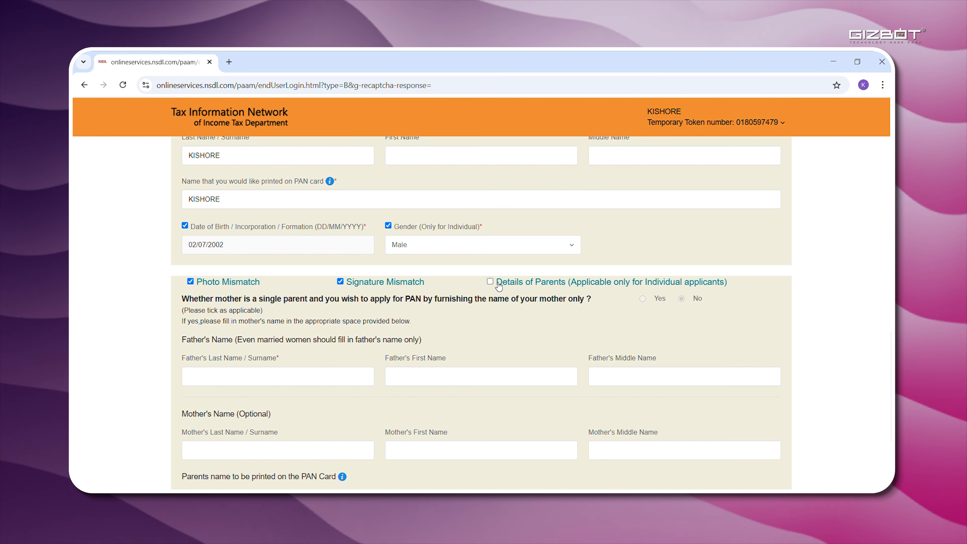
scroll(526, 257, "down", 2)
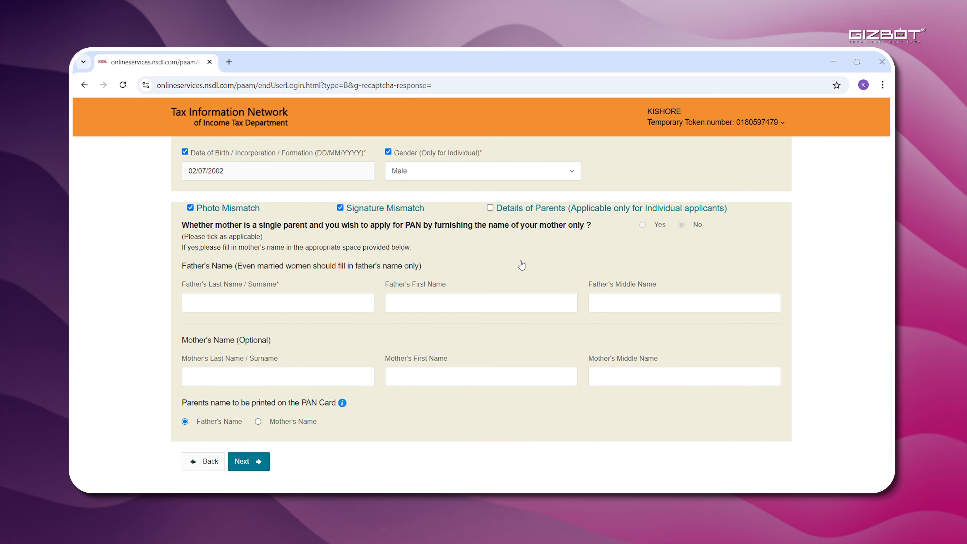
Enter the father's and mother's first names and advance to Document details.
left_click(277, 309)
type("C")
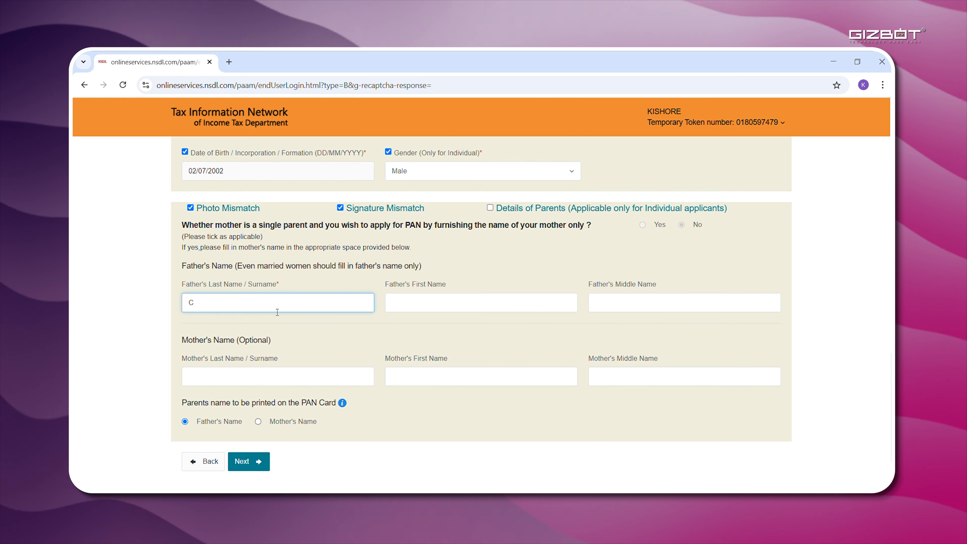
type("H")
key("BackSpace")
key("BackSpace")
key("BackSpace")
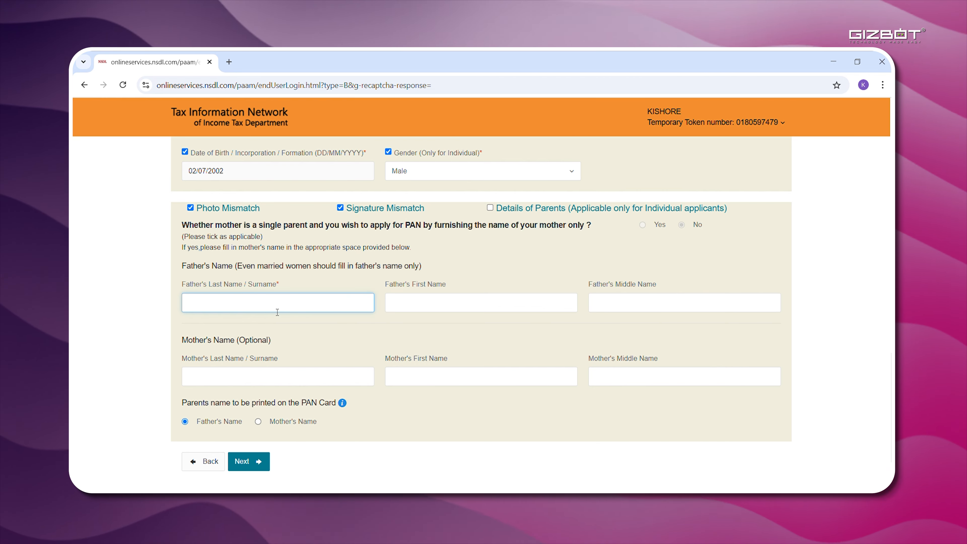
left_click(418, 312)
type("CHA")
type("NDRASHEKHAR")
left_click(427, 376)
type("RADHA")
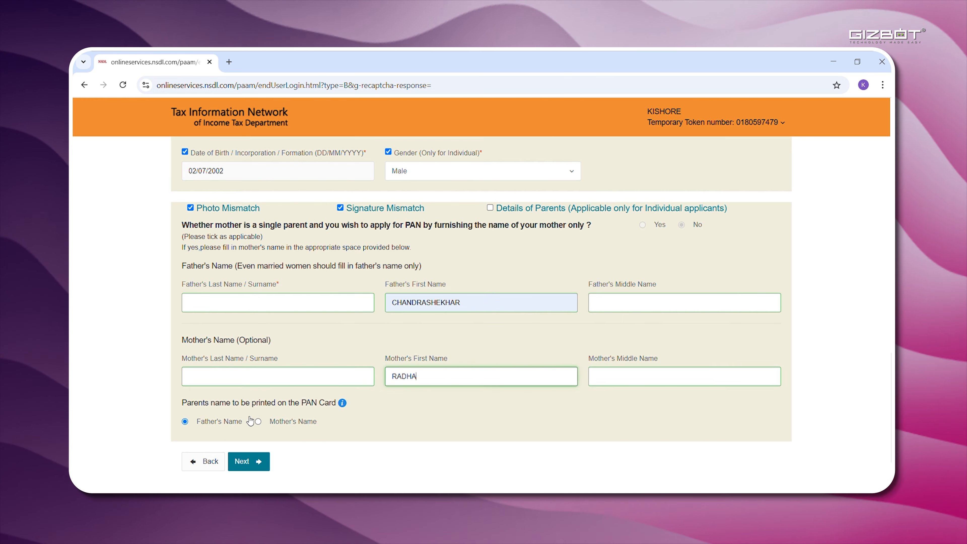
scroll(255, 423, "down", 1)
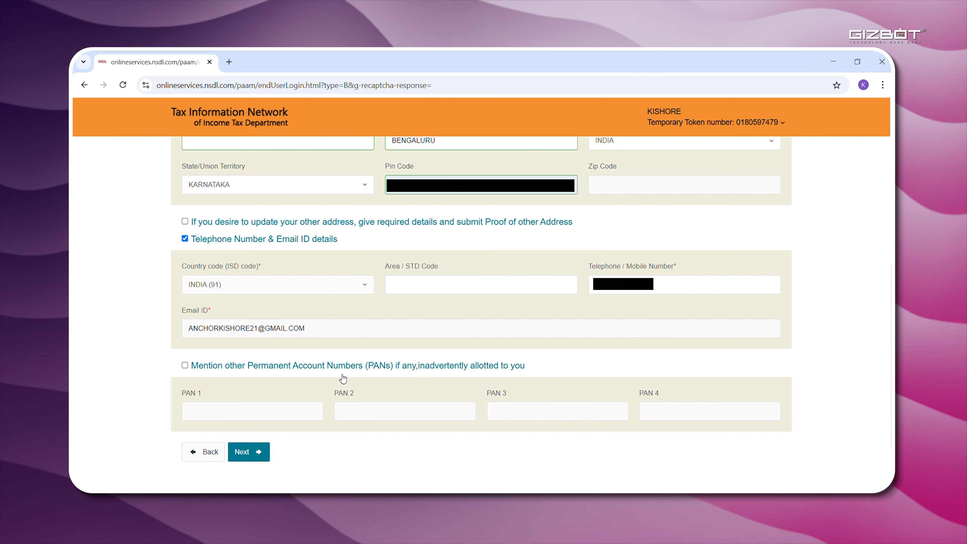
left_click(260, 452)
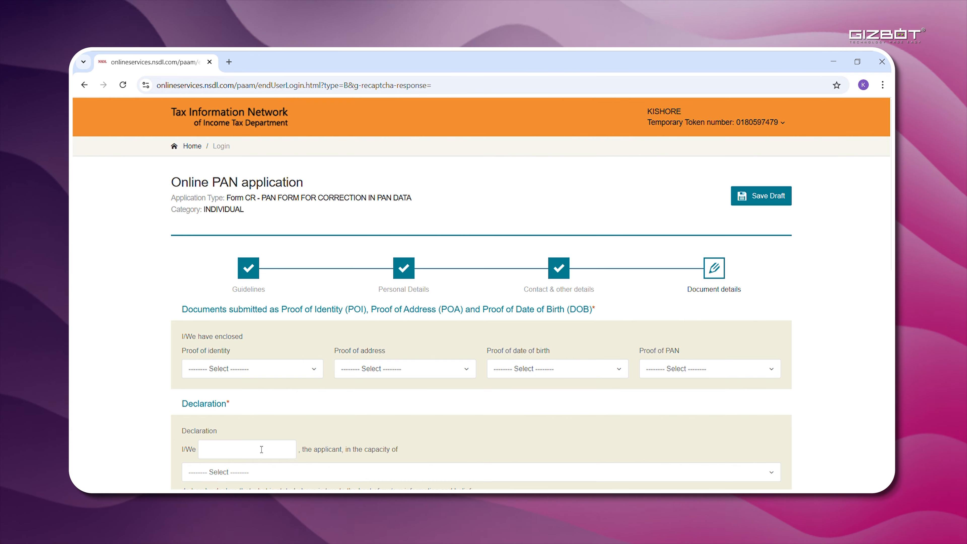
Choose the AADHAAR Card as both proof of identity and proof of address.
left_click(319, 371)
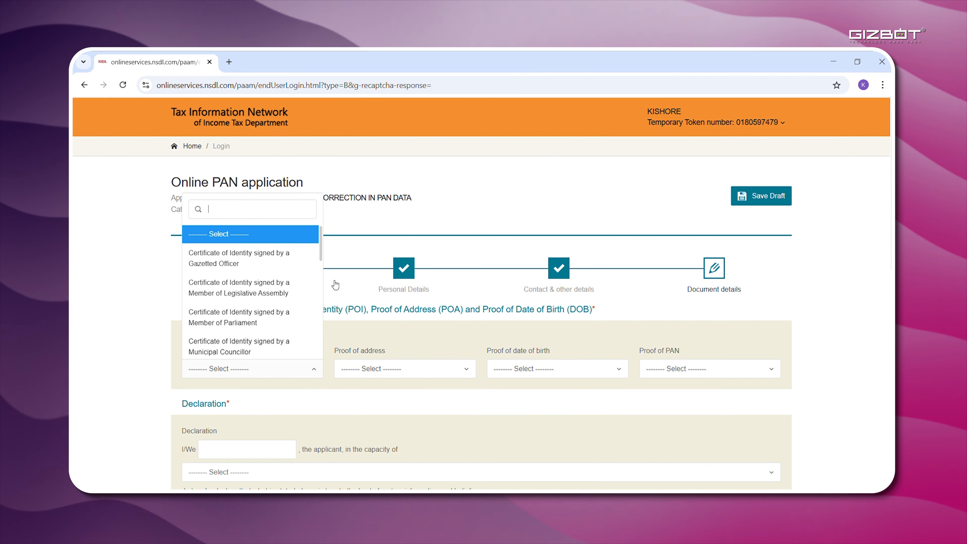
left_click_drag(322, 247, 328, 358)
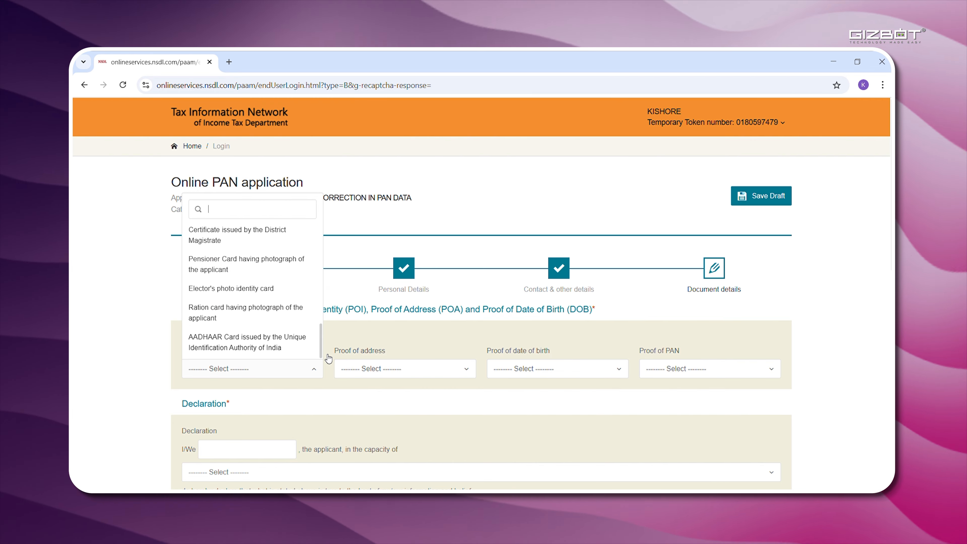
left_click(272, 338)
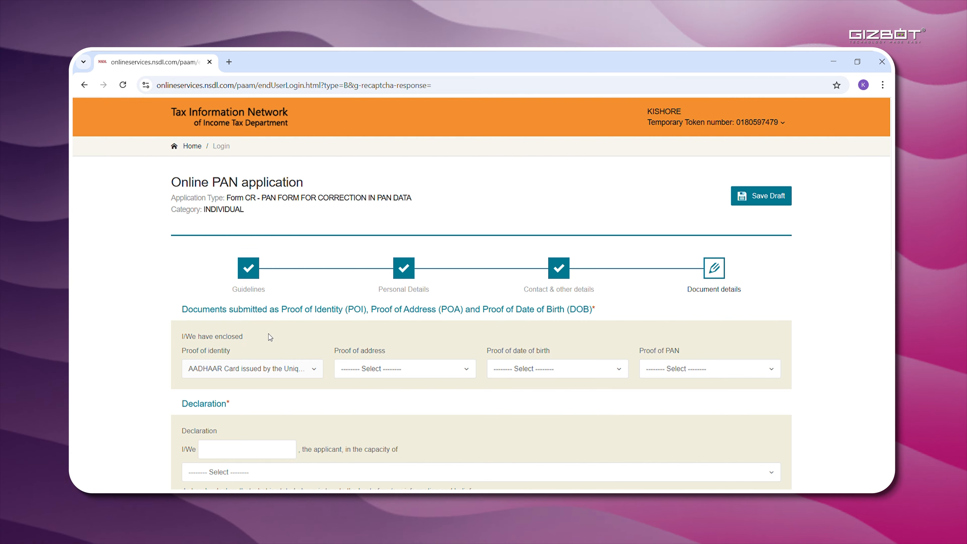
scroll(272, 338, "down", 1)
left_click(468, 322)
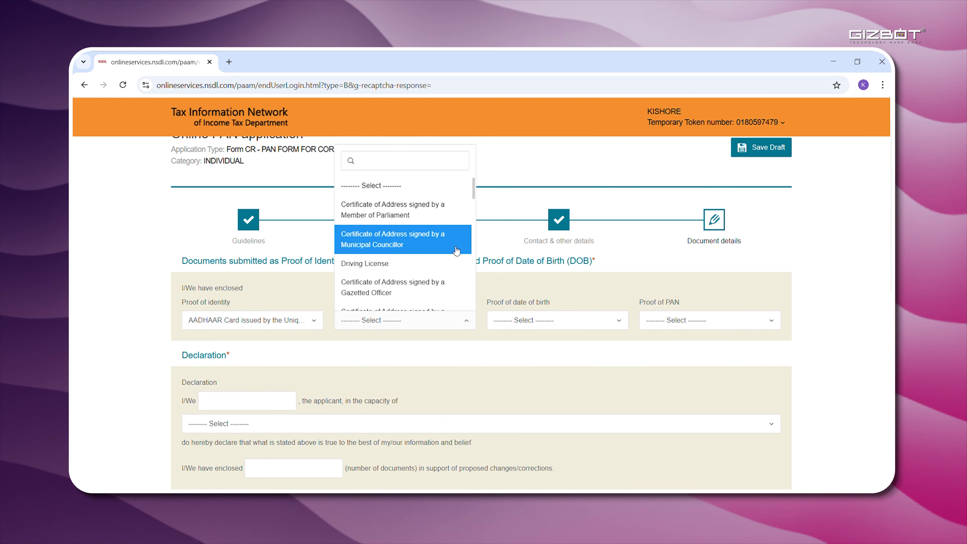
left_click_drag(473, 188, 466, 324)
left_click(427, 298)
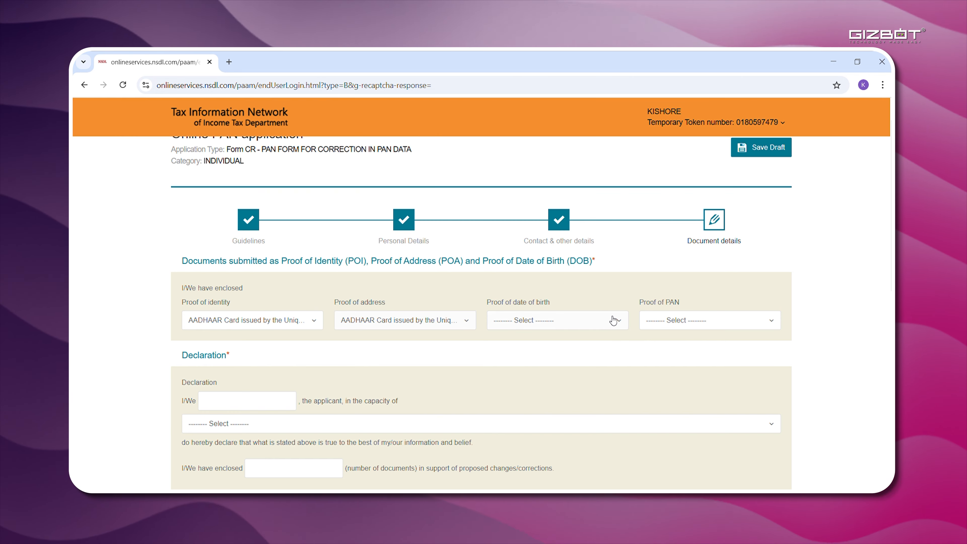
Choose the AADHAAR Card as birth-date proof and Copy of Pan Card as PAN proof.
left_click(618, 320)
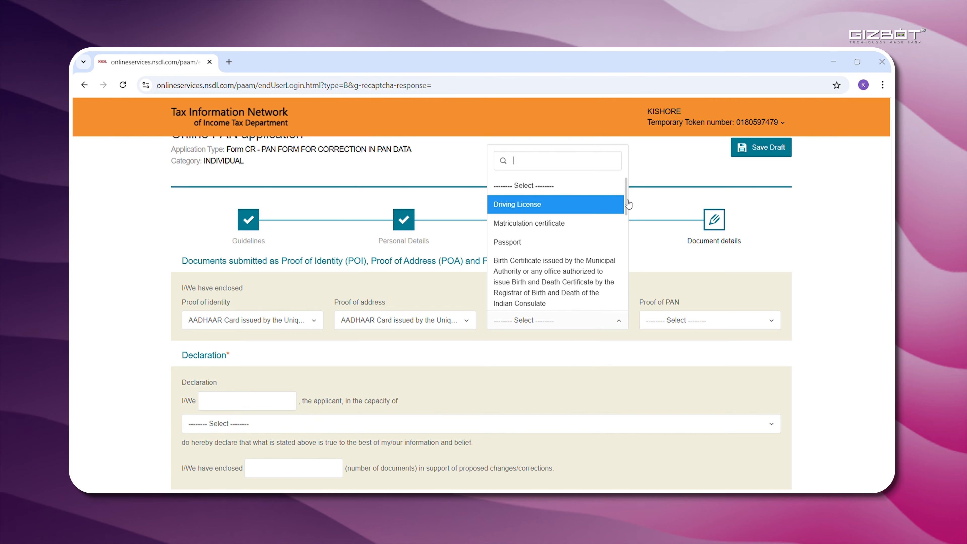
left_click_drag(628, 202, 622, 275)
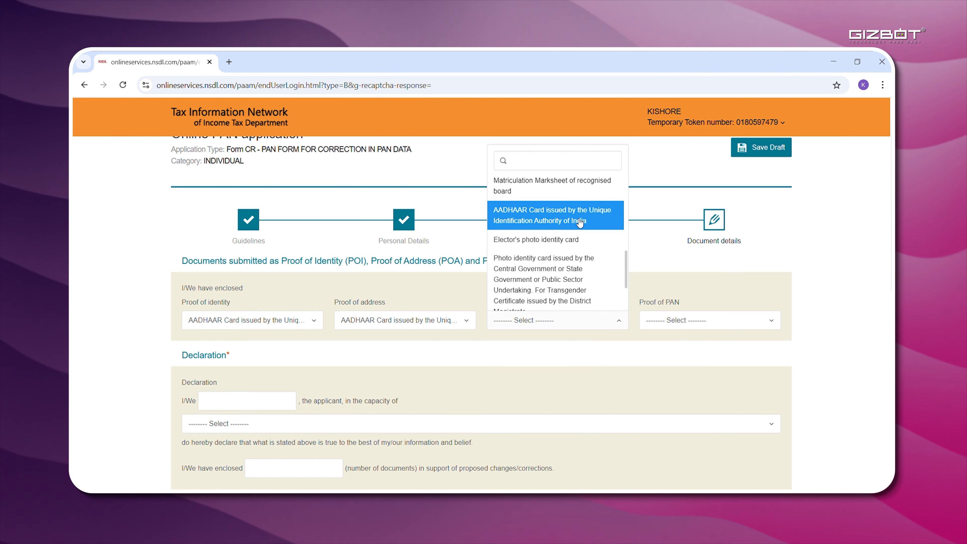
left_click(579, 222)
scroll(611, 223, "down", 1)
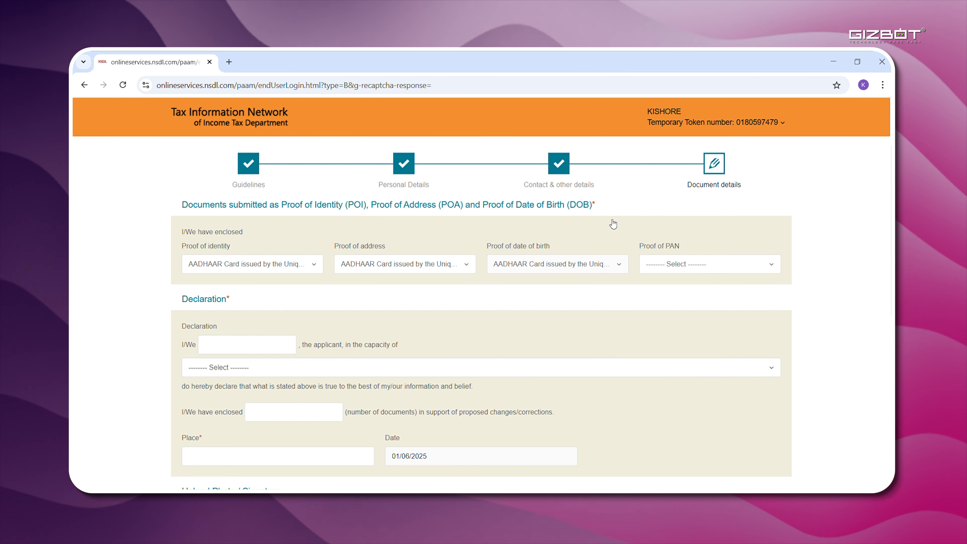
left_click(773, 267)
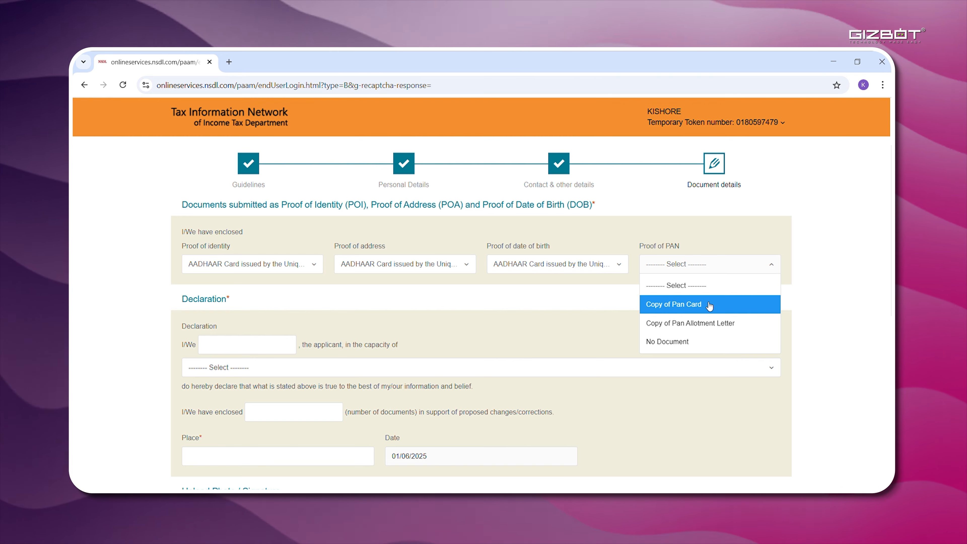
left_click(710, 305)
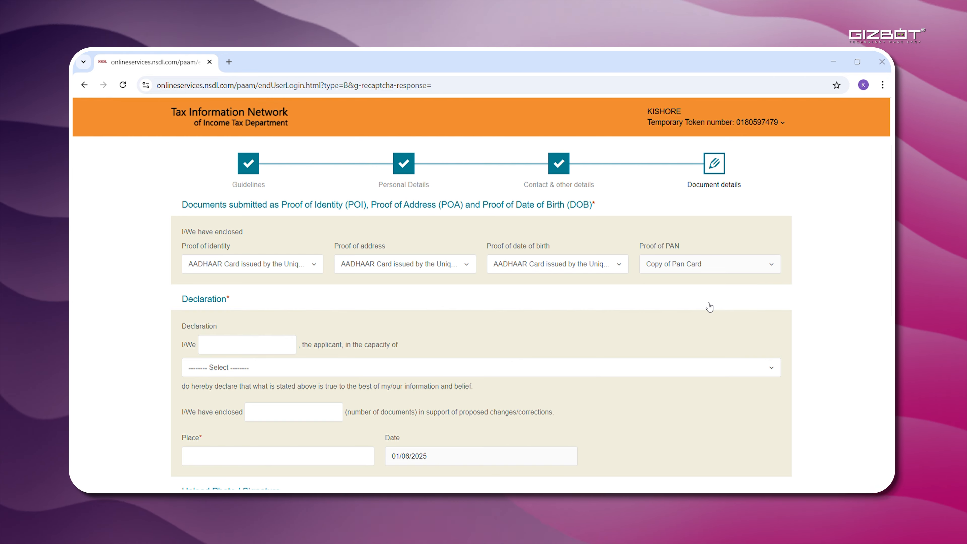
Enter the declarant's name and set the capacity to Himself/Herself.
scroll(228, 284, "down", 2)
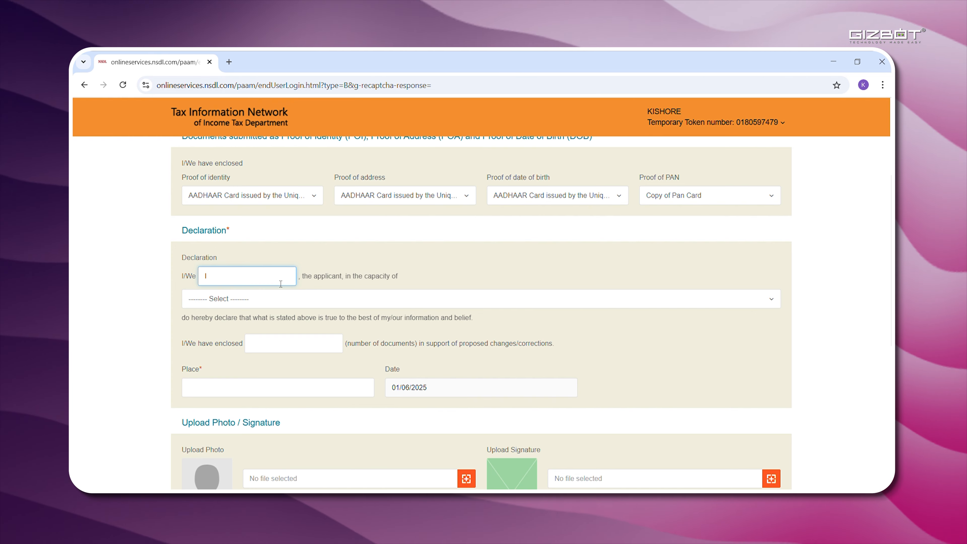
left_click(770, 300)
left_click(238, 277)
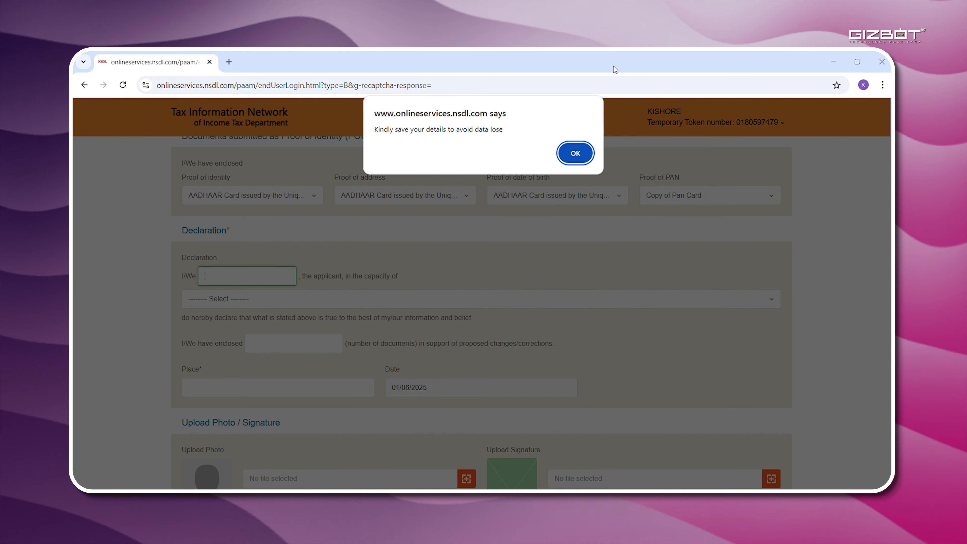
left_click(585, 154)
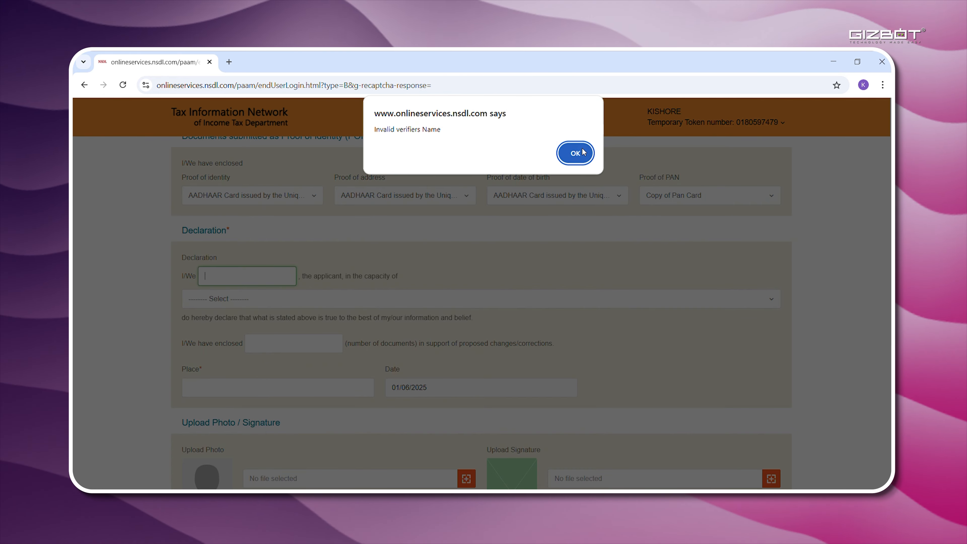
left_click(586, 153)
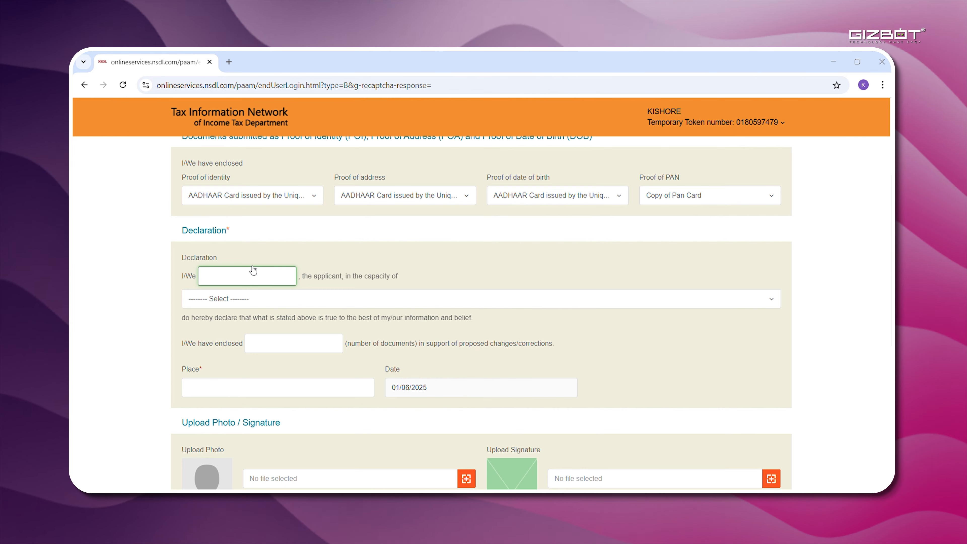
type("KISHORE")
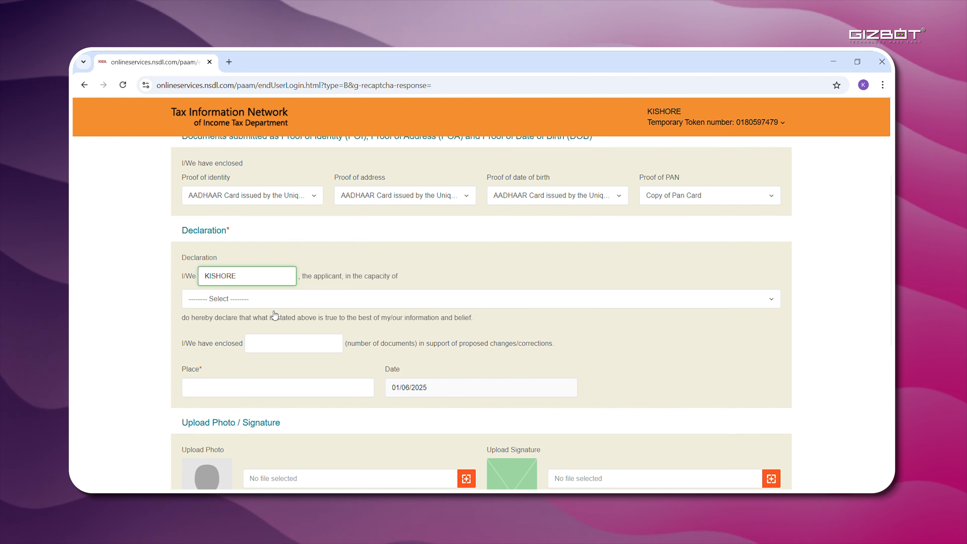
left_click(274, 304)
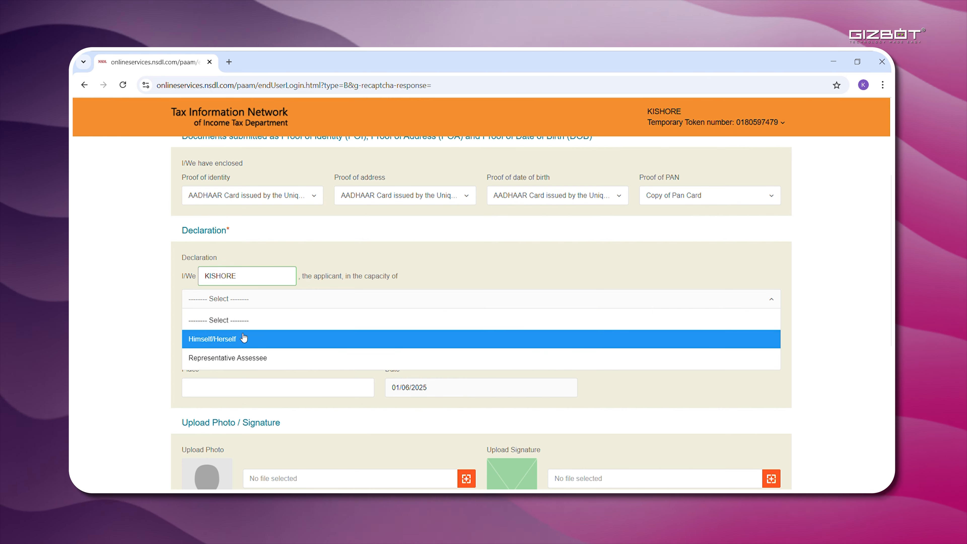
left_click(244, 338)
Enter 2 enclosed documents and fill in the place from the suggestion.
scroll(255, 337, "down", 1)
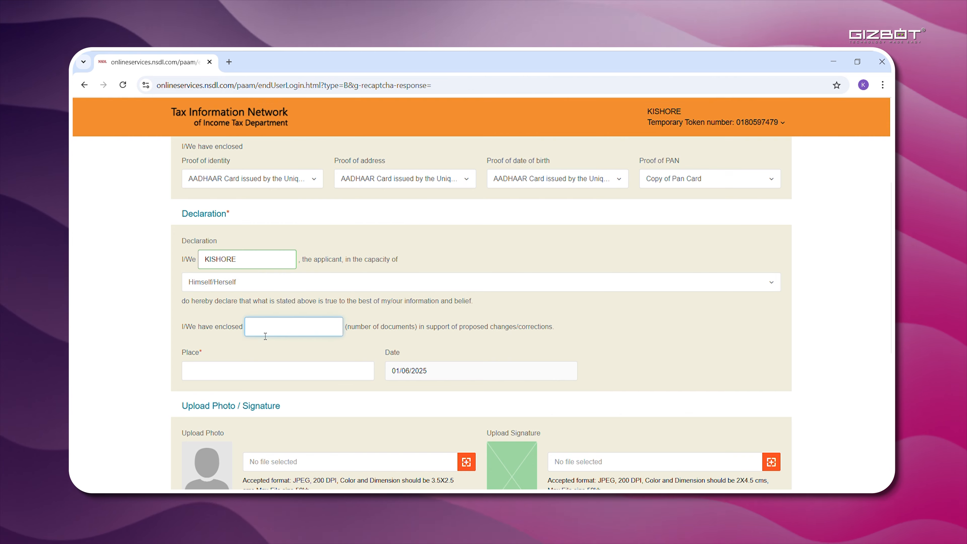
left_click(297, 335)
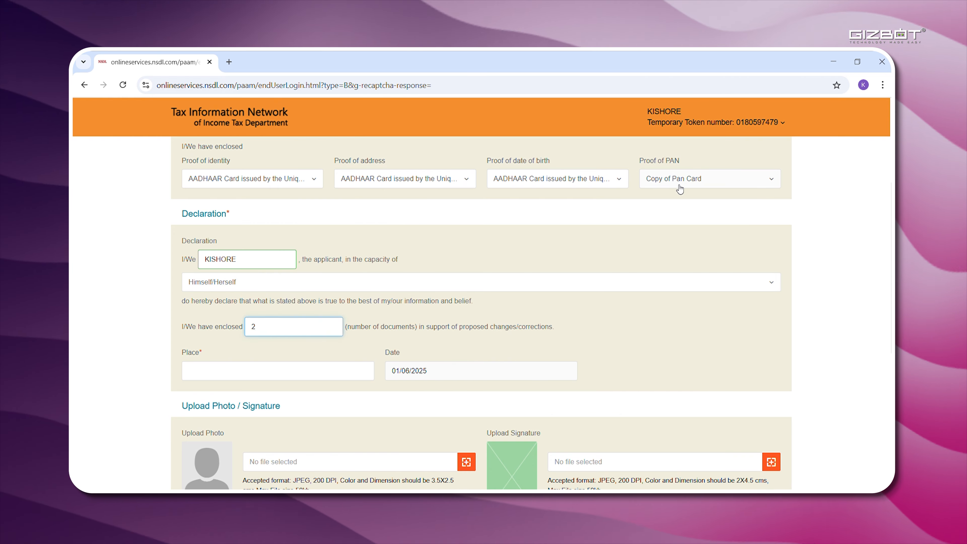
left_click(283, 374)
left_click(296, 399)
scroll(323, 361, "down", 4)
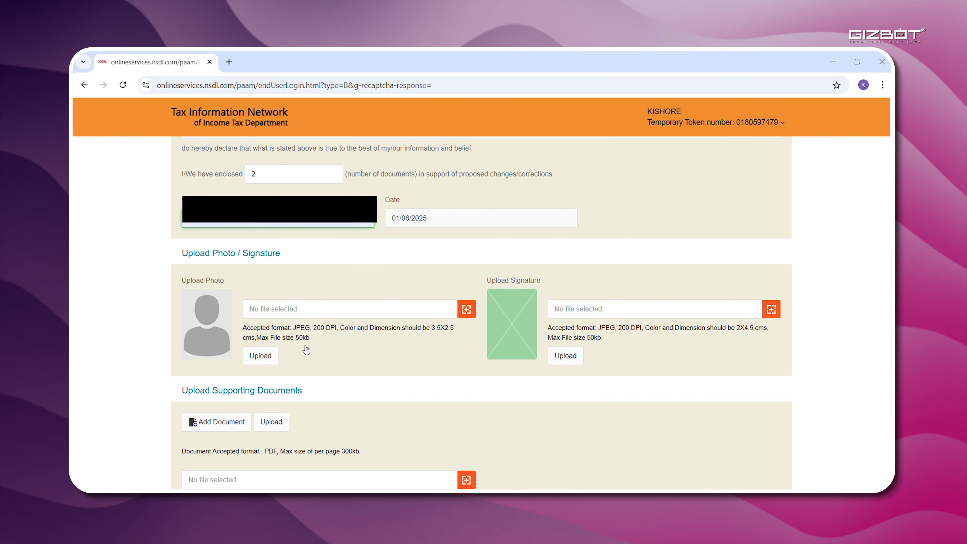
scroll(306, 349, "down", 1)
scroll(594, 321, "down", 2)
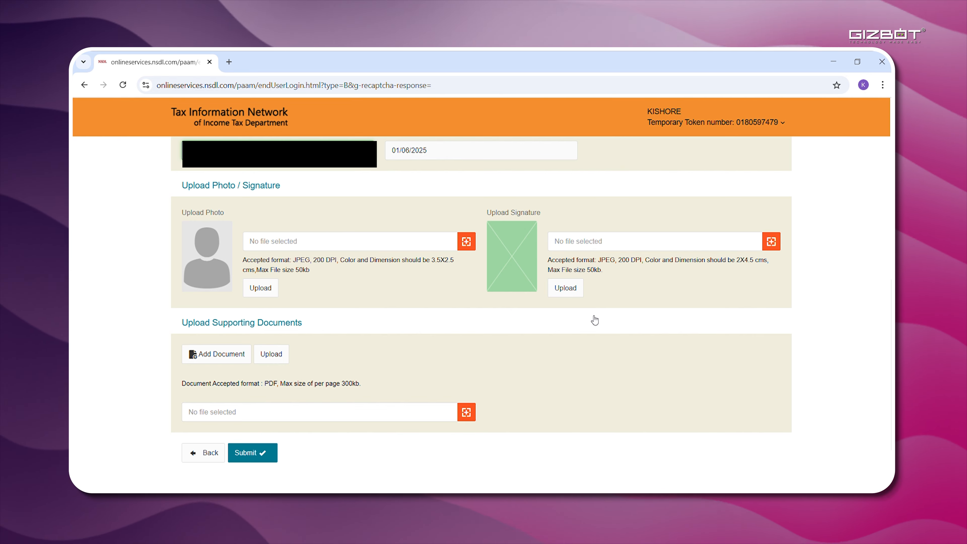
scroll(241, 332, "down", 1)
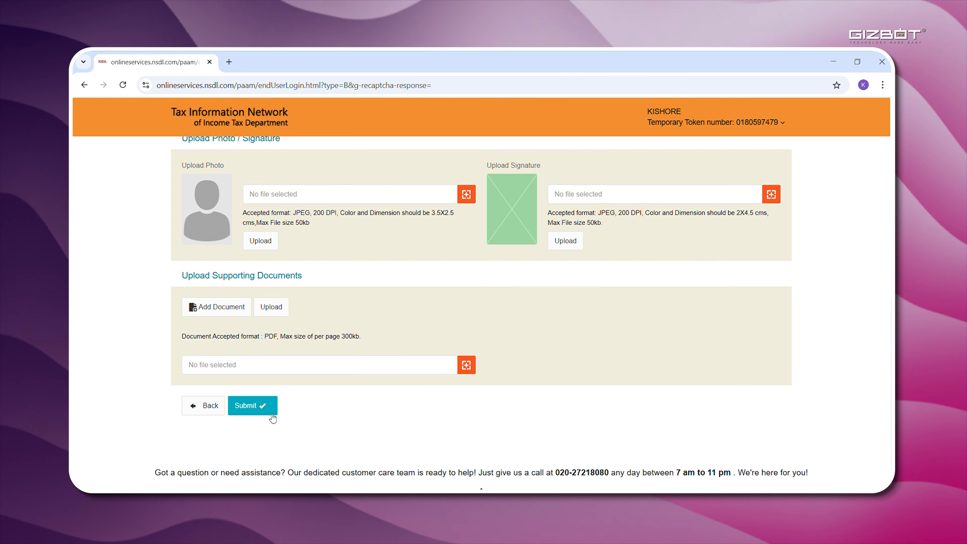
left_click(272, 415)
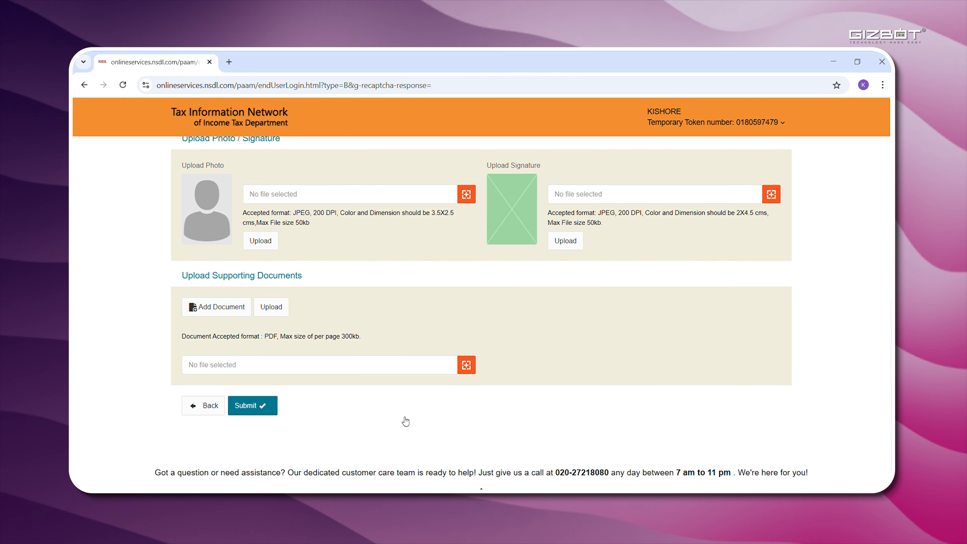